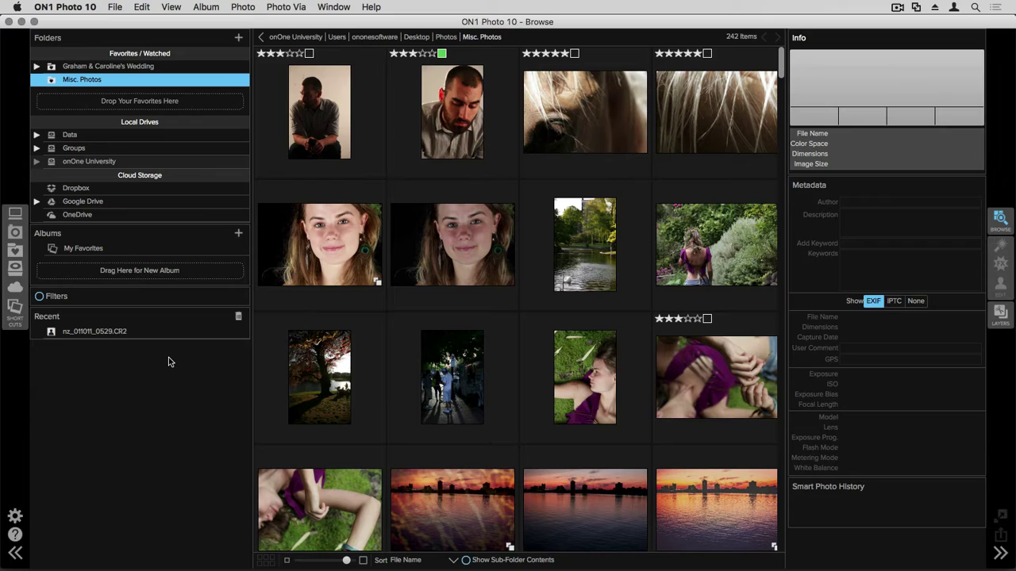
Create a regular album named 'Images of Friends' from the Albums + menu
click(238, 234)
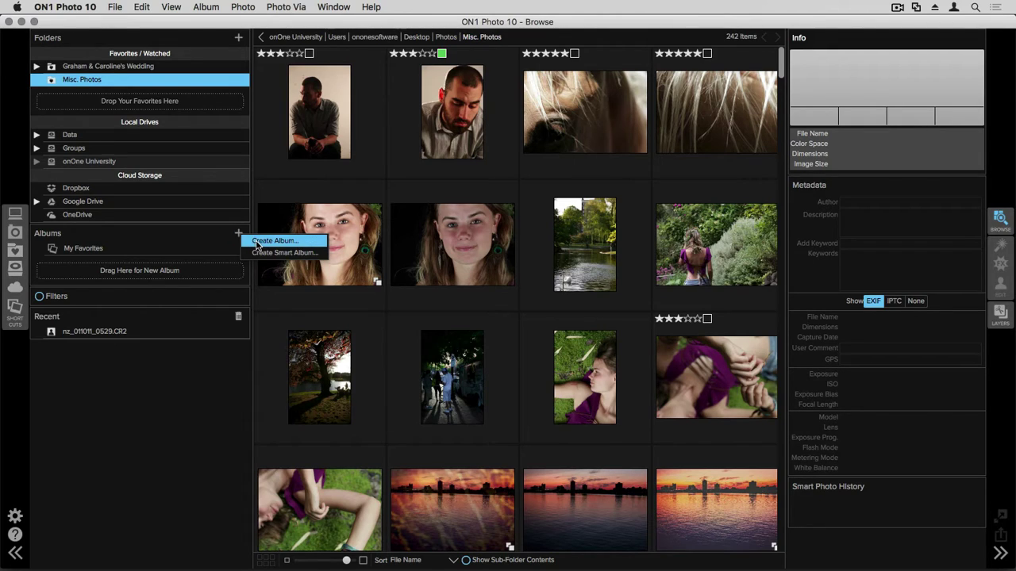
click(255, 241)
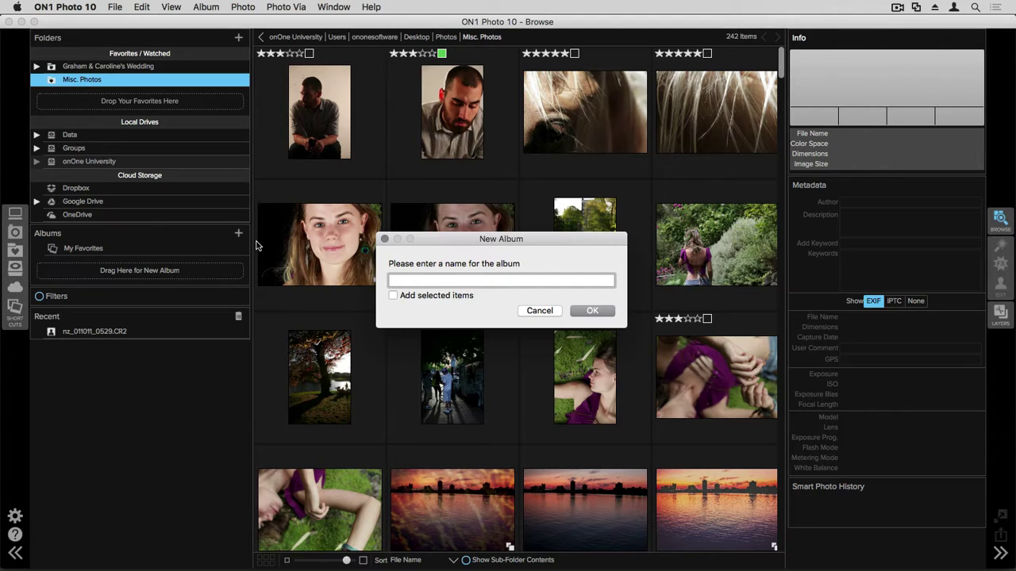
text(Images of Friends)
click(599, 311)
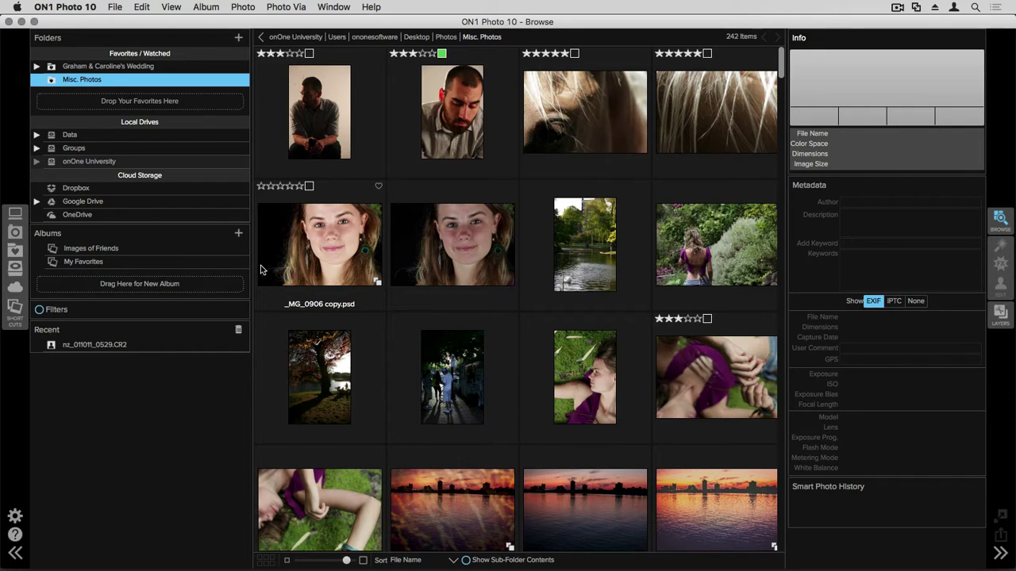
Select seven people photos, including the barn photo, and drag them into Images of Friends
click(324, 134)
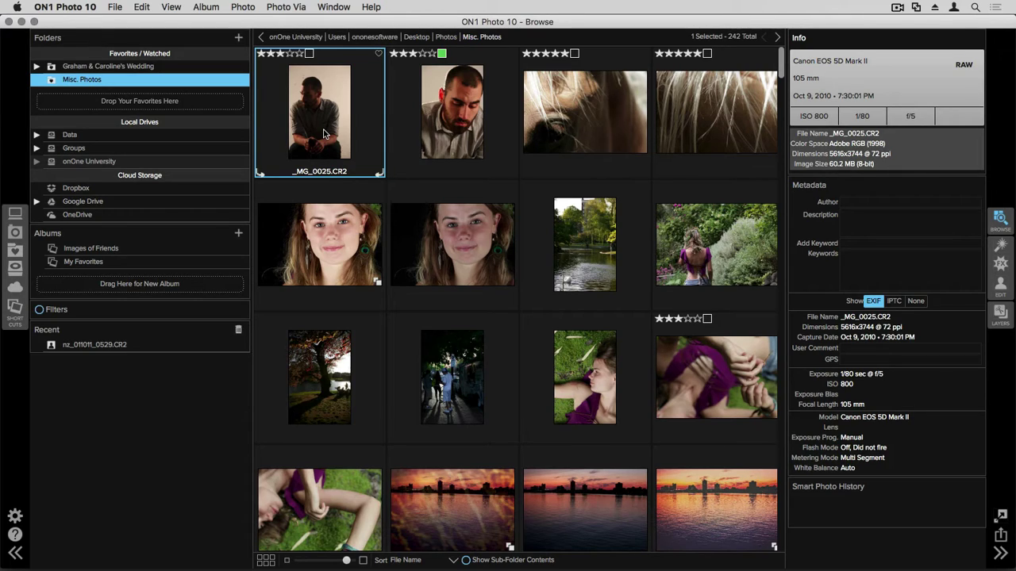
super+click(424, 115)
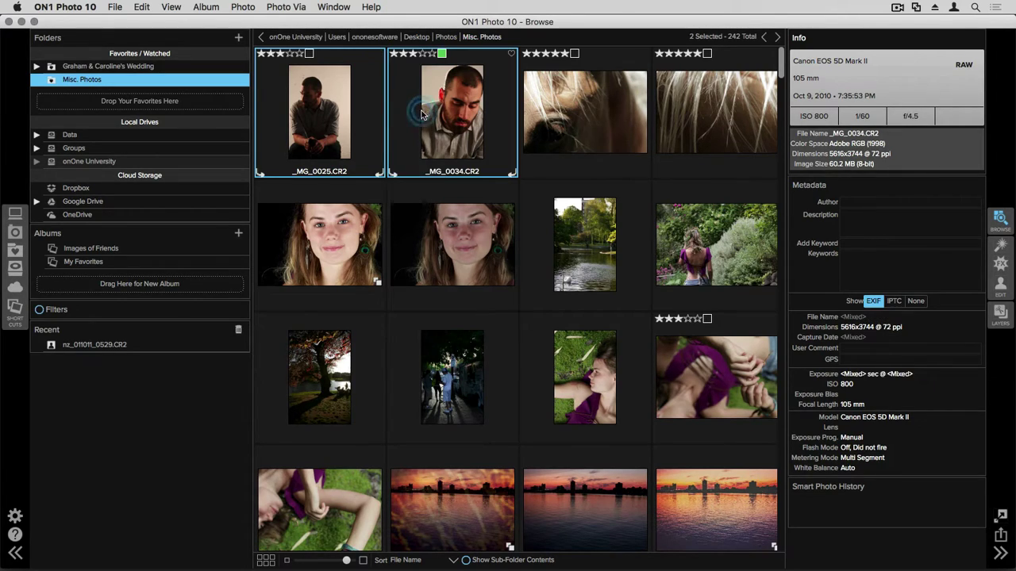
super+click(335, 239)
super+click(728, 260)
scroll(602, 314, down, 5)
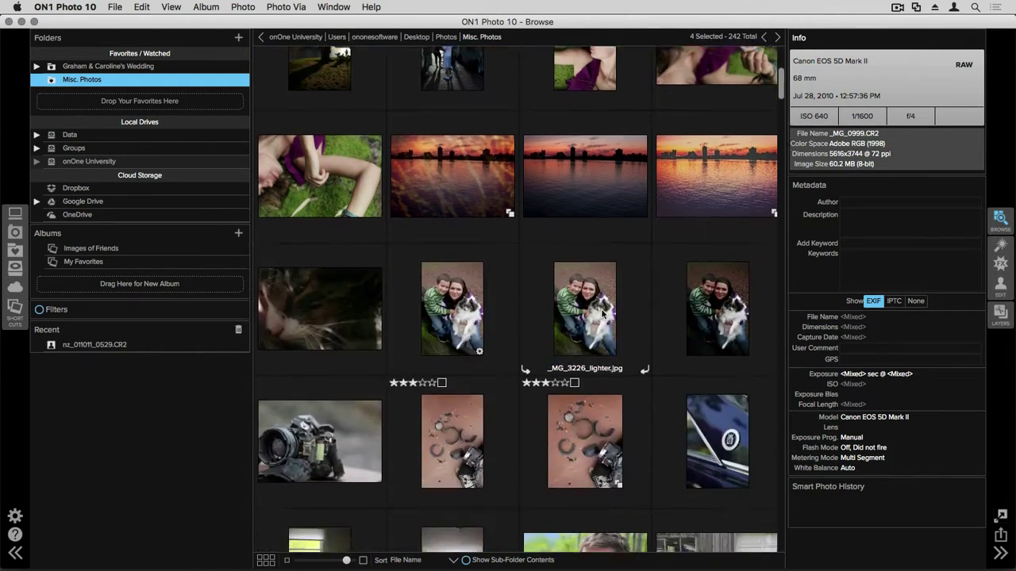
scroll(603, 314, down, 2)
super+click(464, 159)
super+click(574, 399)
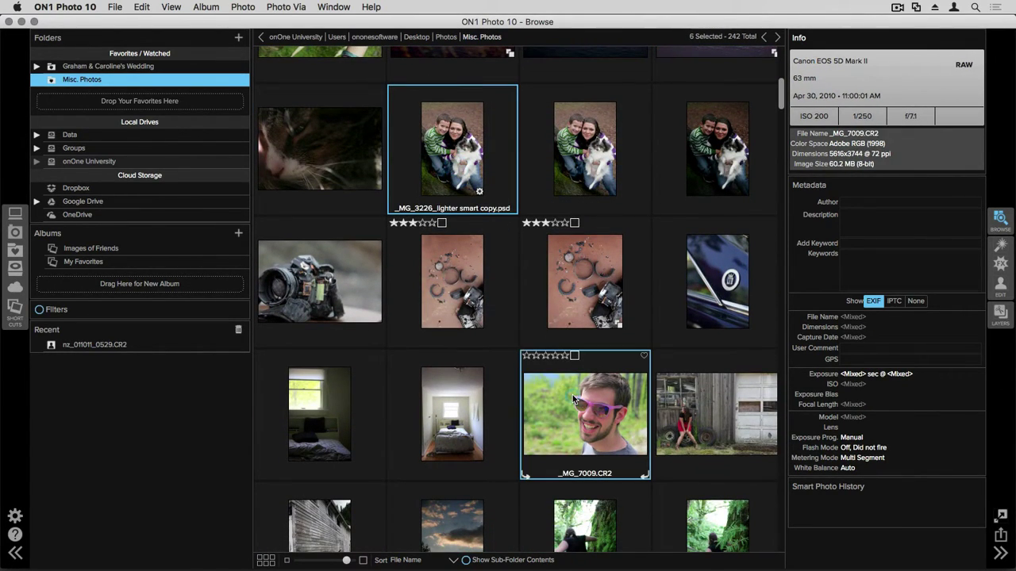
super+click(677, 400)
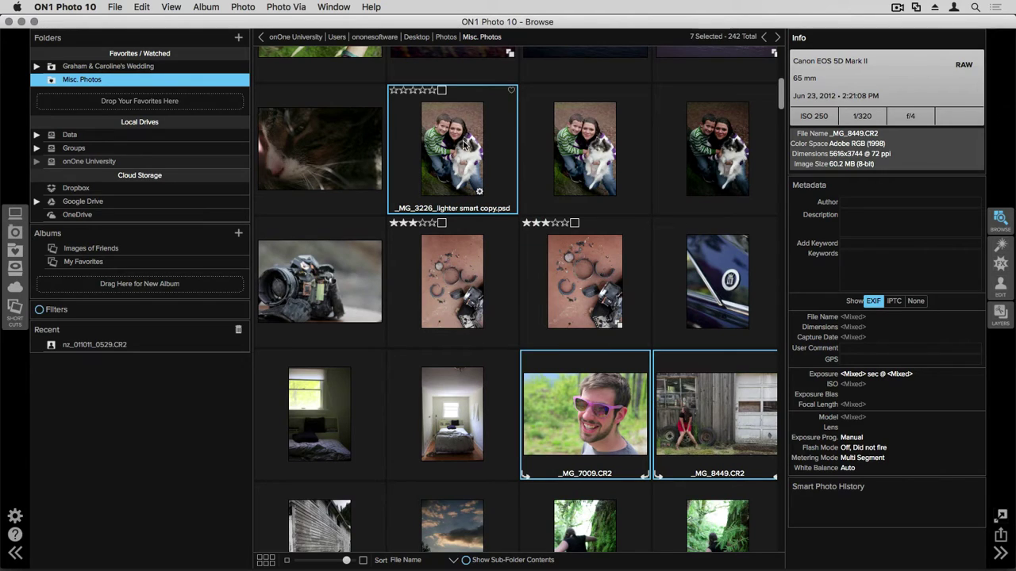
drag(463, 143, 111, 248)
Remove the barn photo from the Images of Friends album, leaving six photos
click(112, 249)
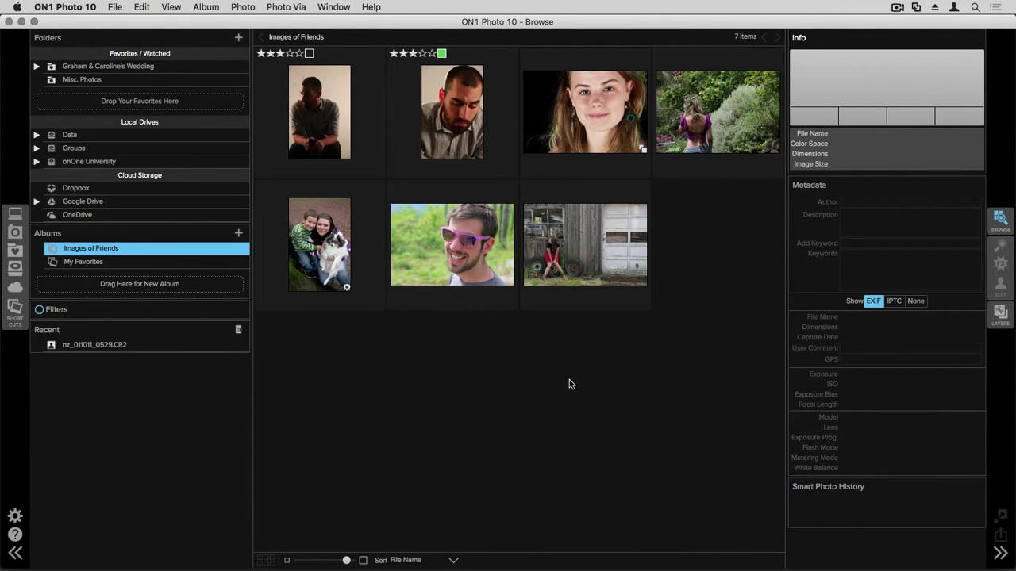
click(577, 241)
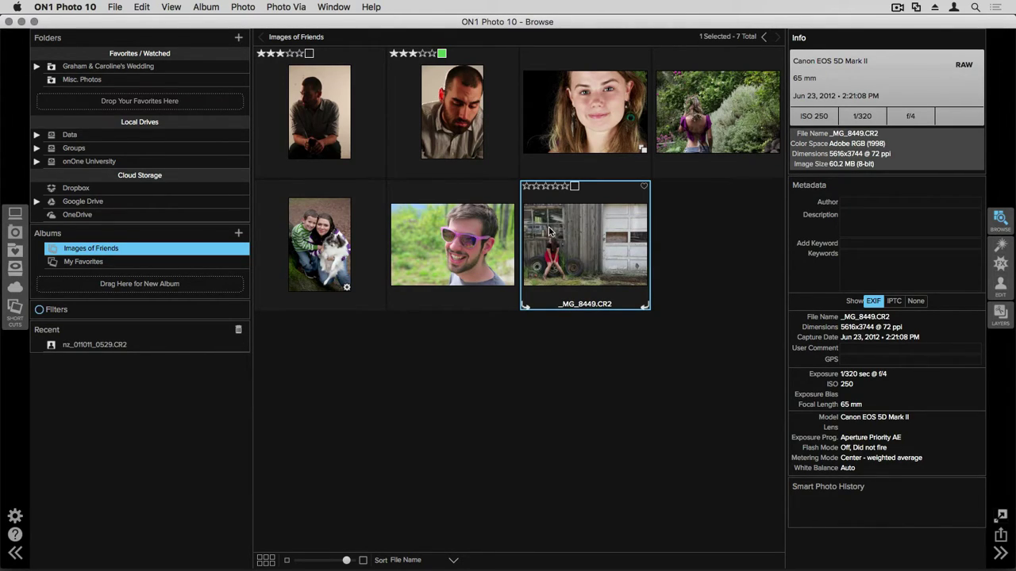
right_click(549, 231)
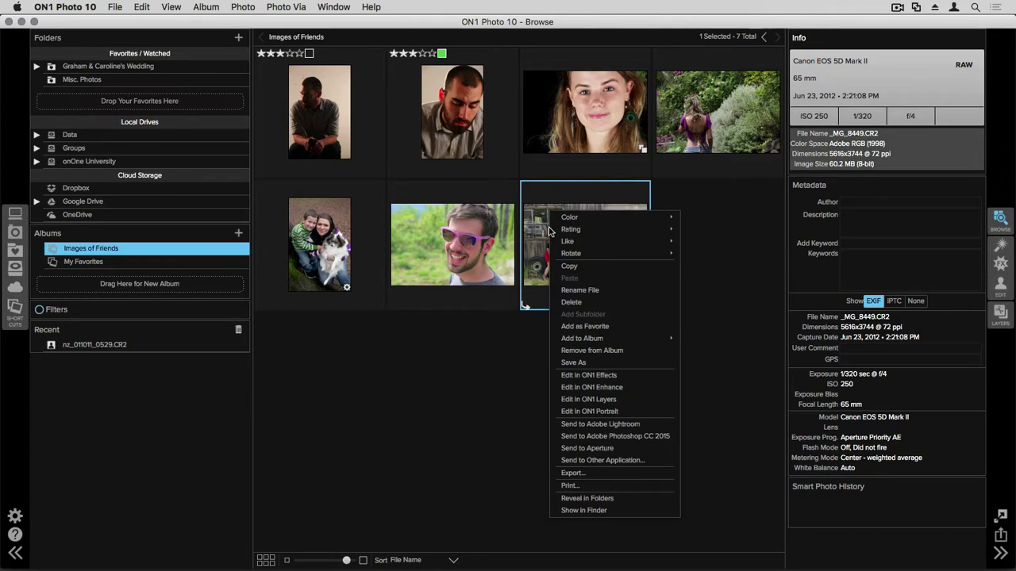
click(627, 350)
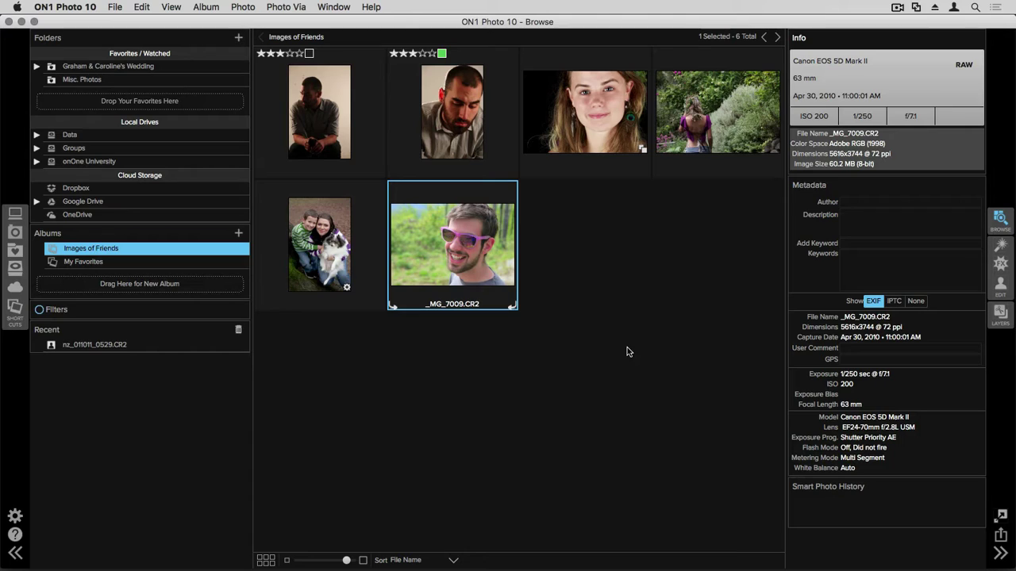
Start a smart album named 'Best Images' that requires a five-star rating
click(238, 234)
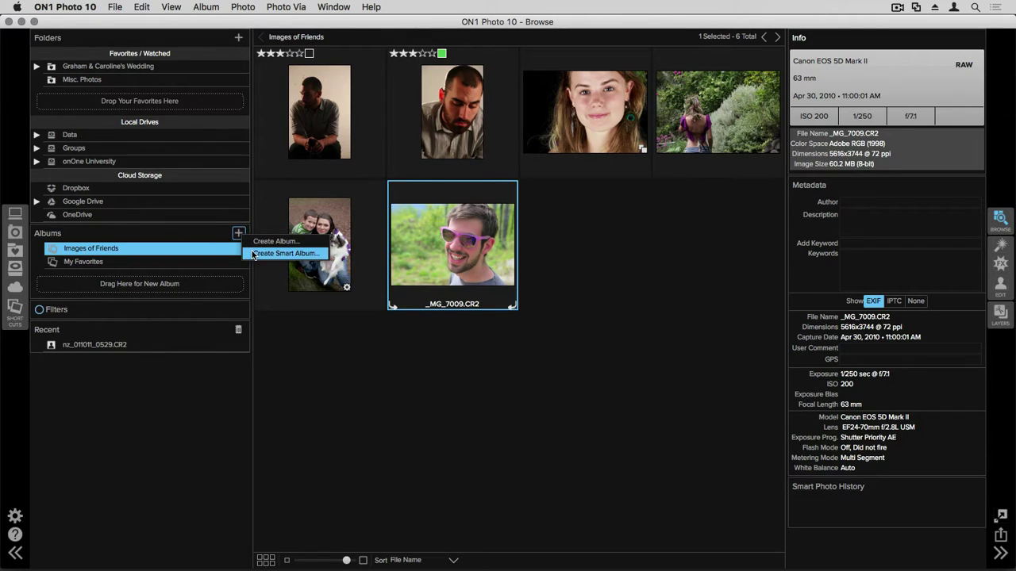
click(253, 254)
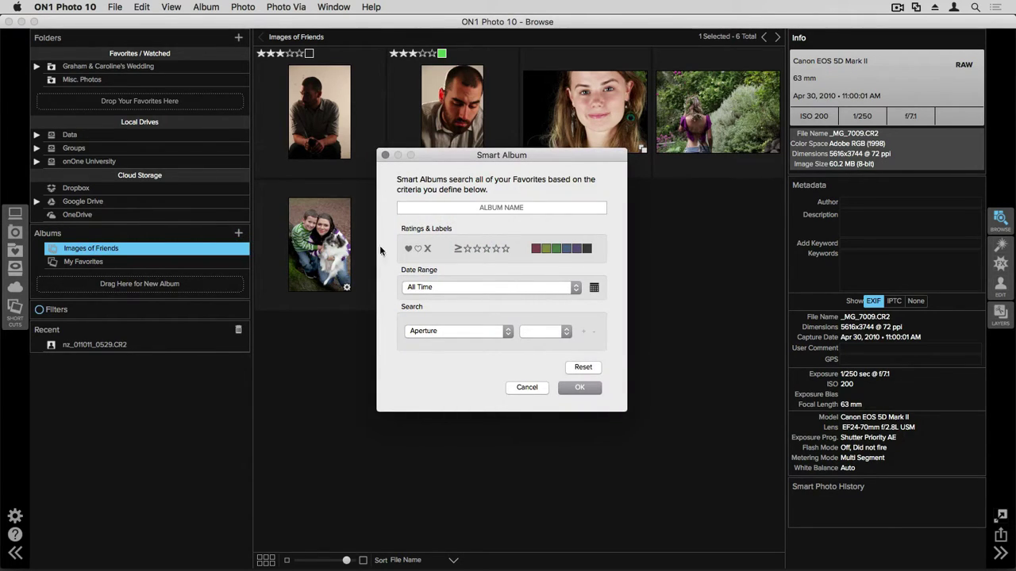
click(483, 209)
text(Best Images)
click(504, 250)
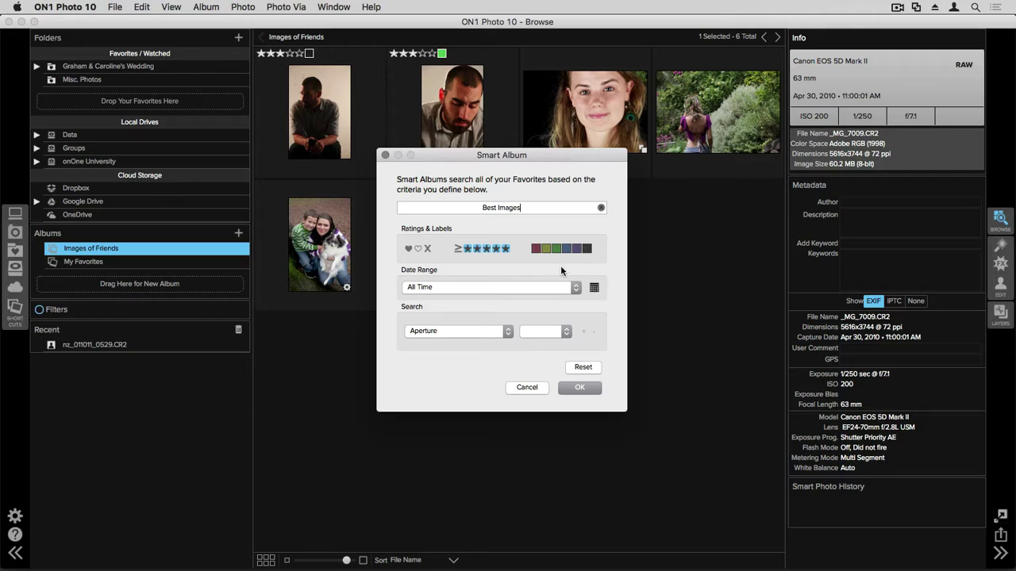
click(575, 288)
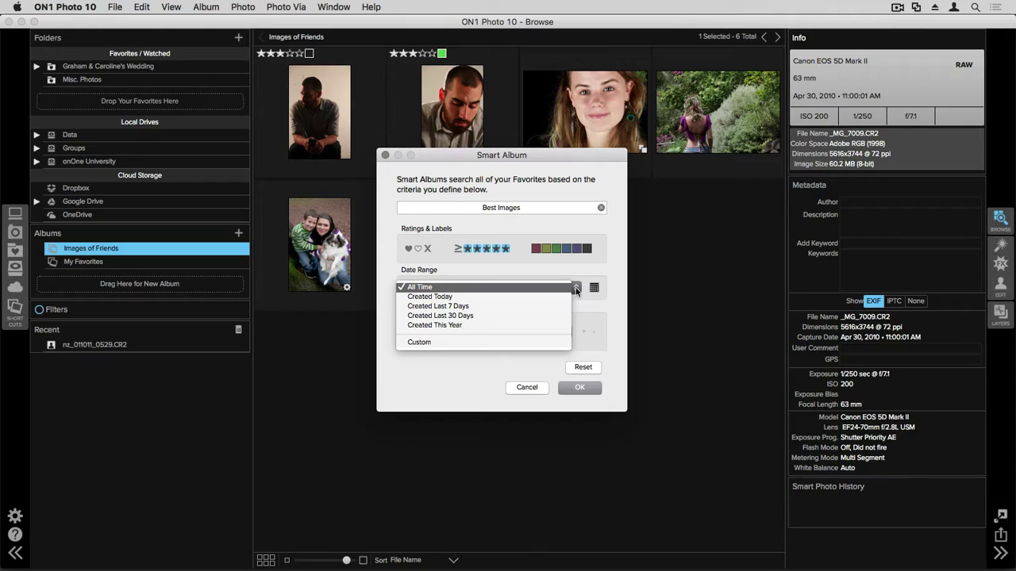
Keep Date Range at All Time, search on ISO with no value, and create the smart album
click(575, 289)
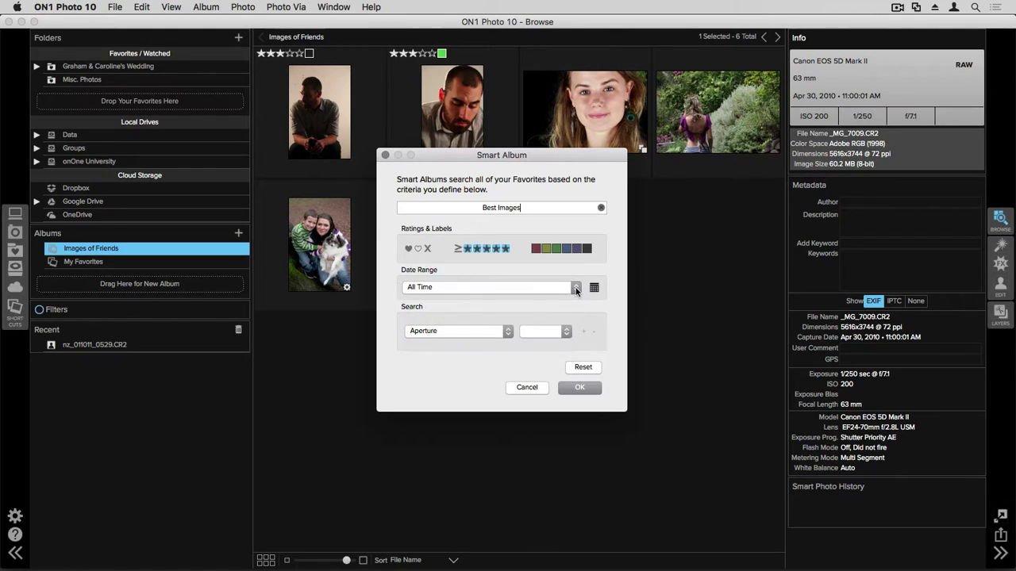
click(508, 332)
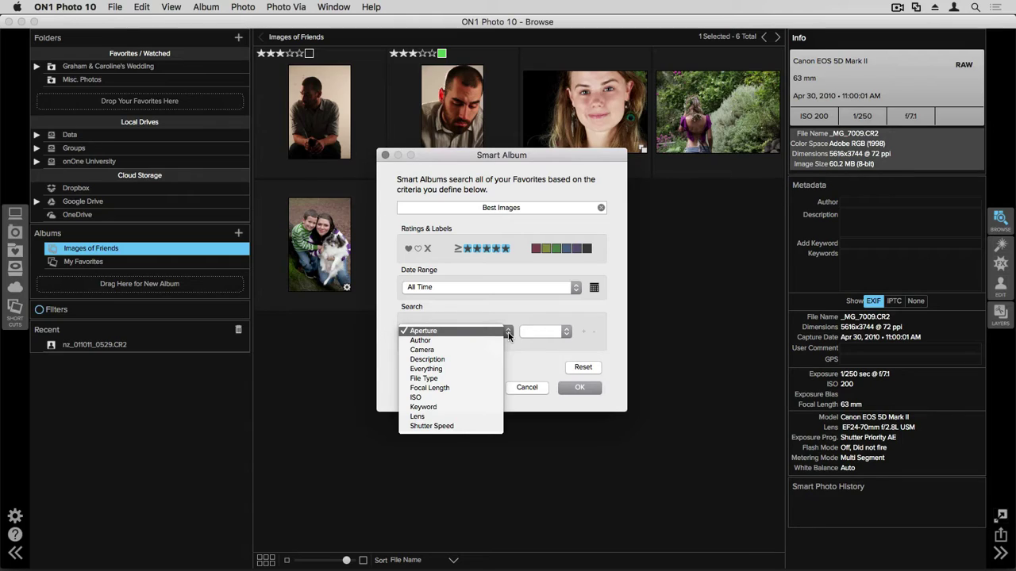
click(429, 397)
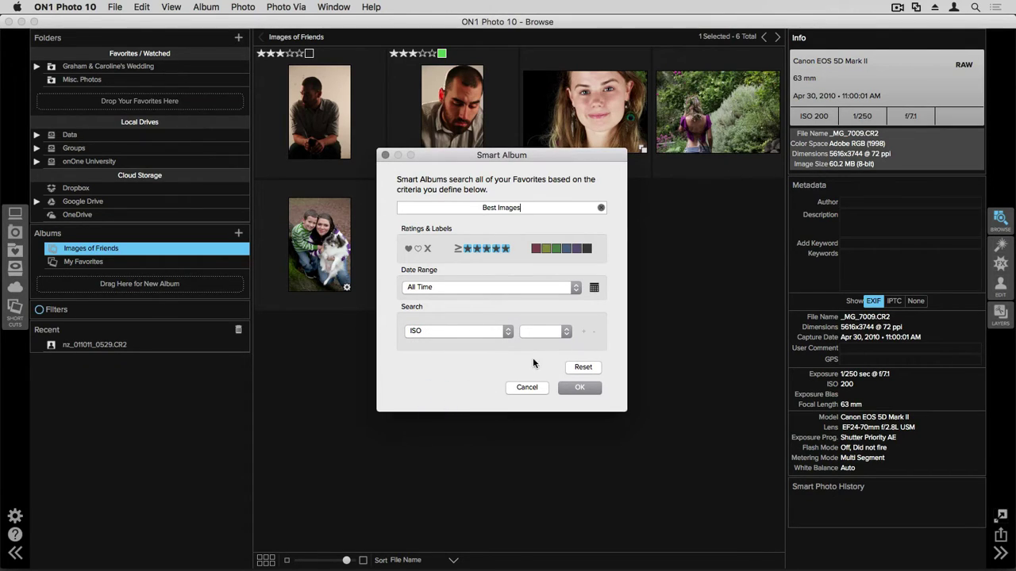
click(568, 331)
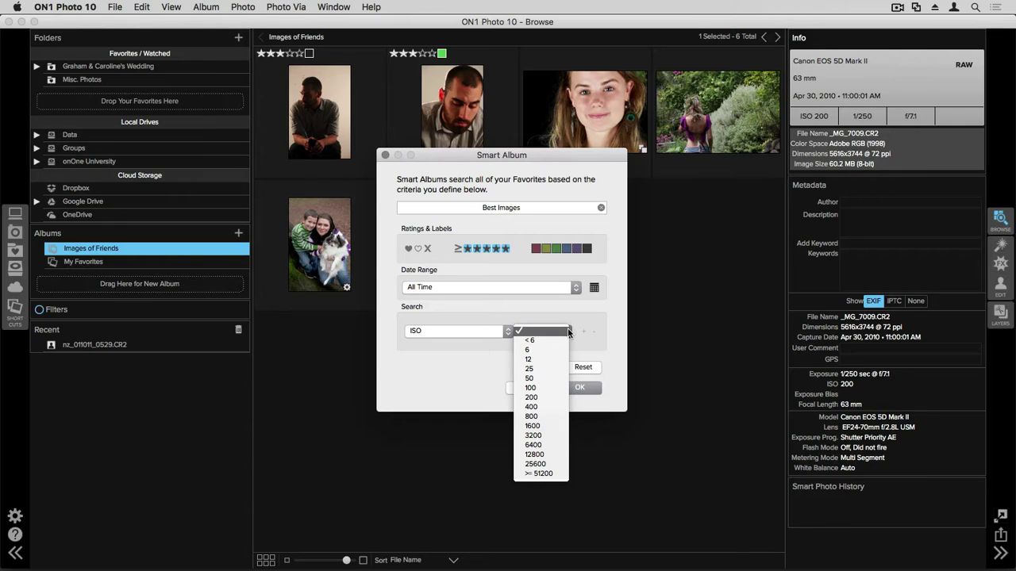
click(566, 321)
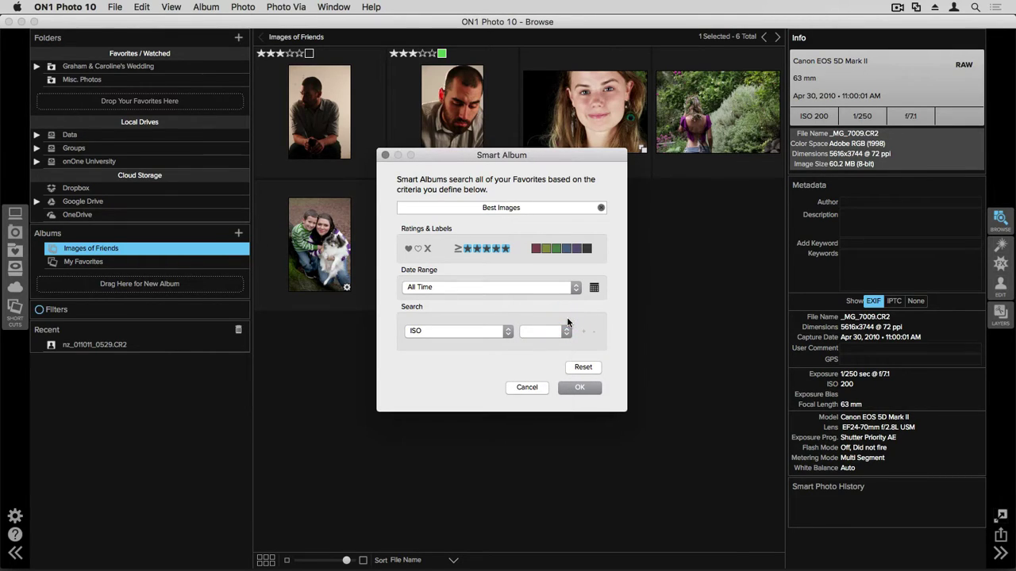
click(579, 387)
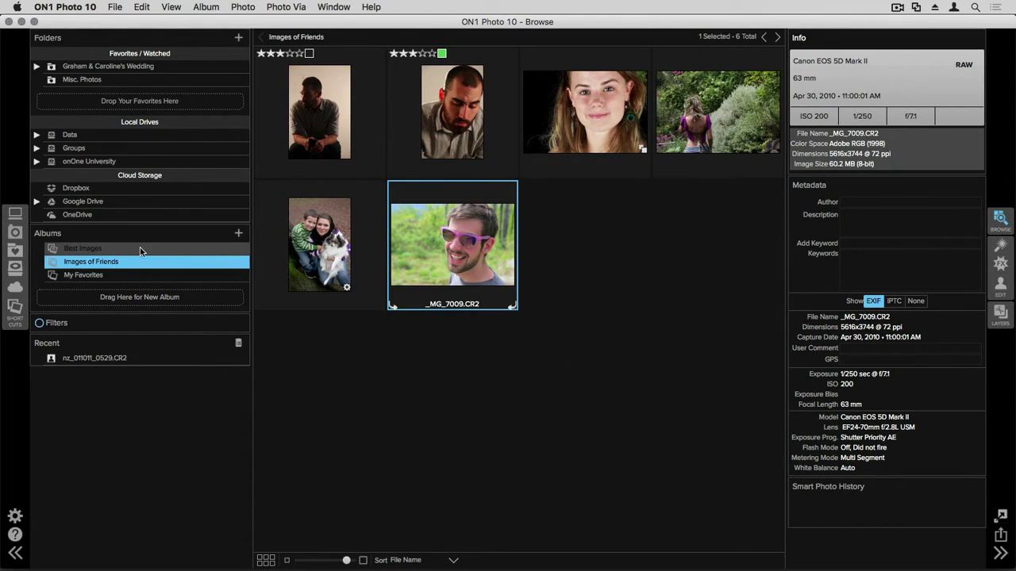
In Best Images, lower one photo's star rating so the album drops to 22 items
click(113, 249)
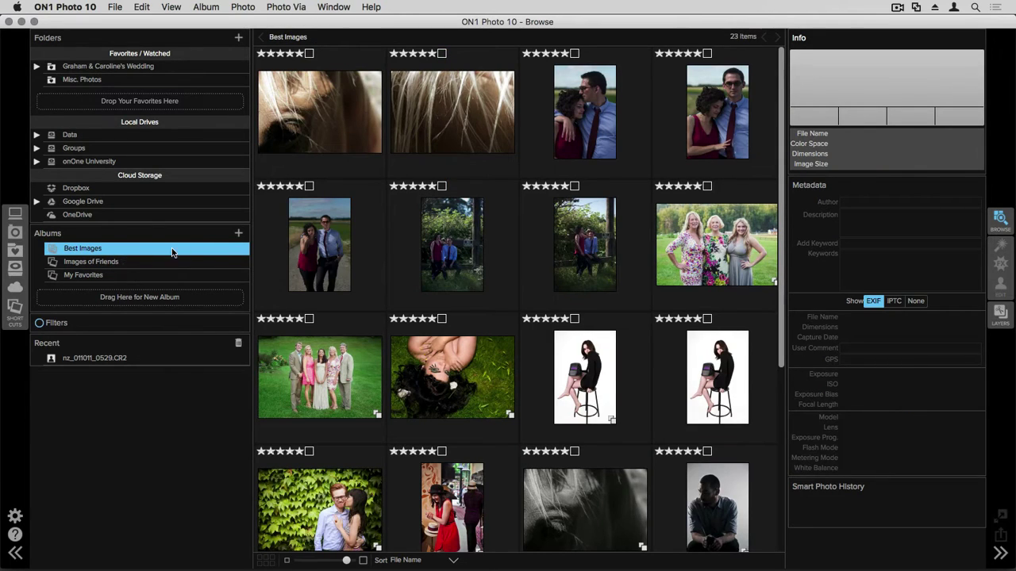
scroll(407, 281, down, 5)
scroll(389, 253, down, 3)
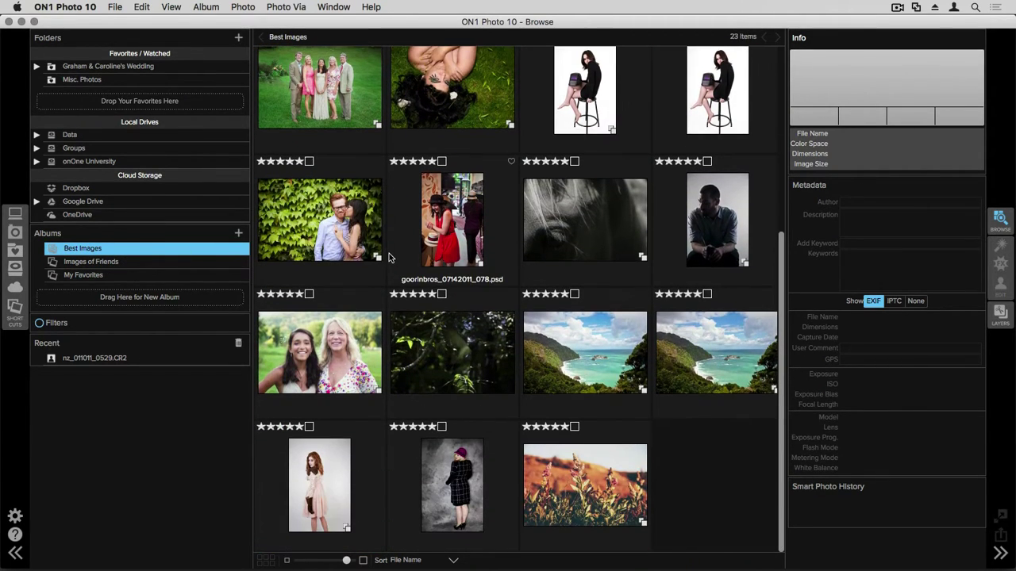
scroll(386, 254, up, 8)
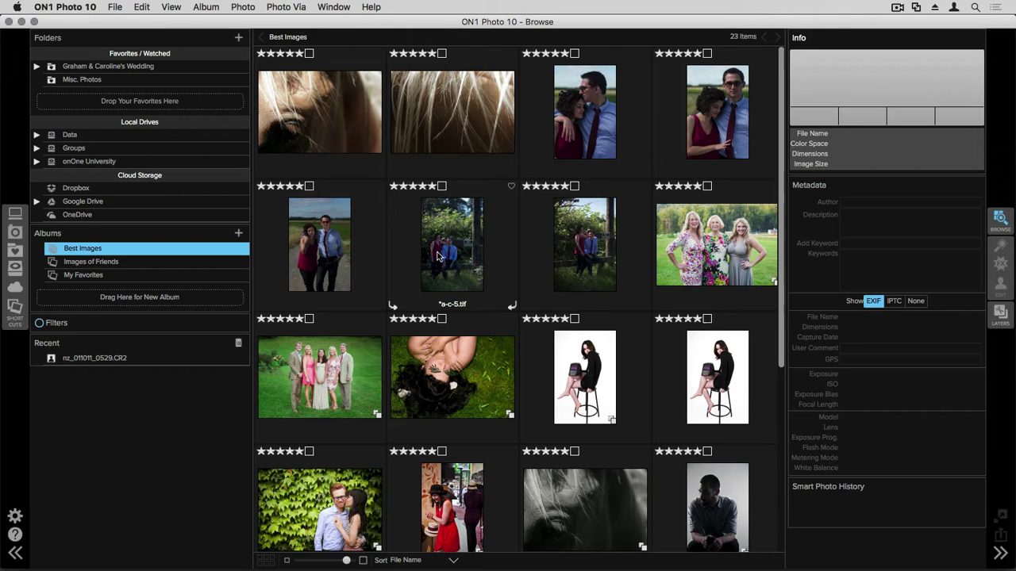
click(422, 188)
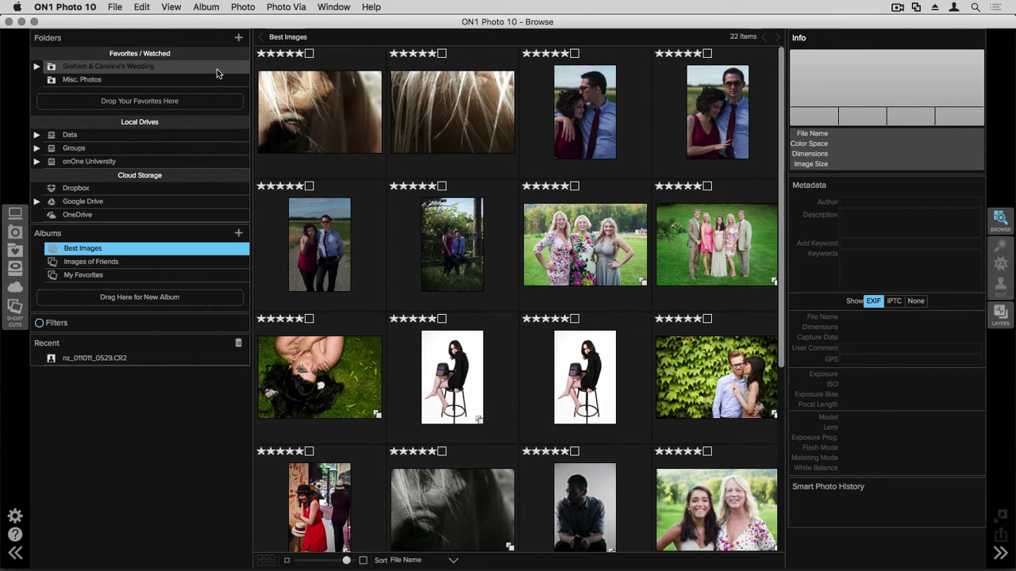
Rate _MG_0906 copy.psd five stars in Misc. Photos, then view Best Images at 23 items
click(188, 80)
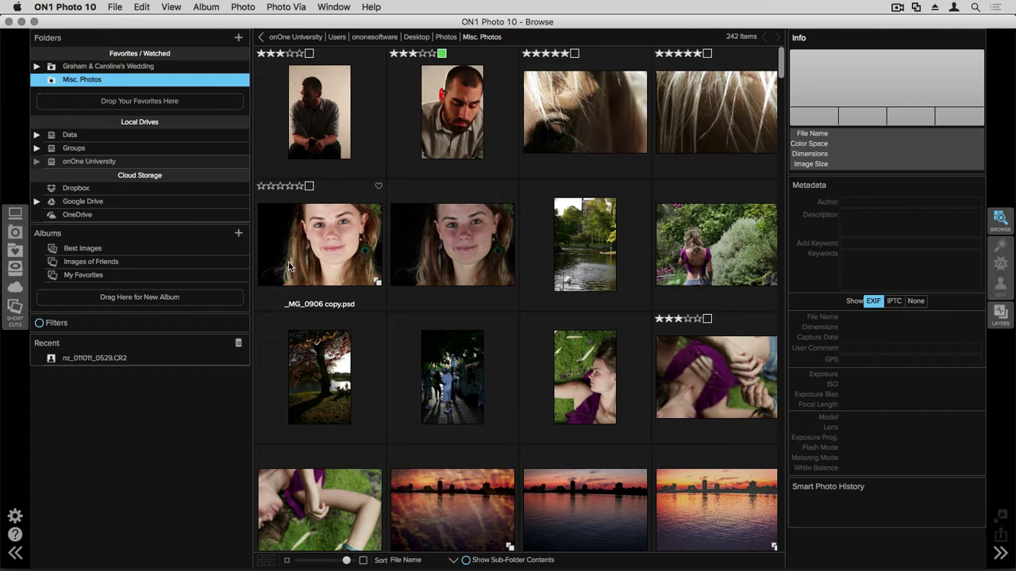
click(299, 186)
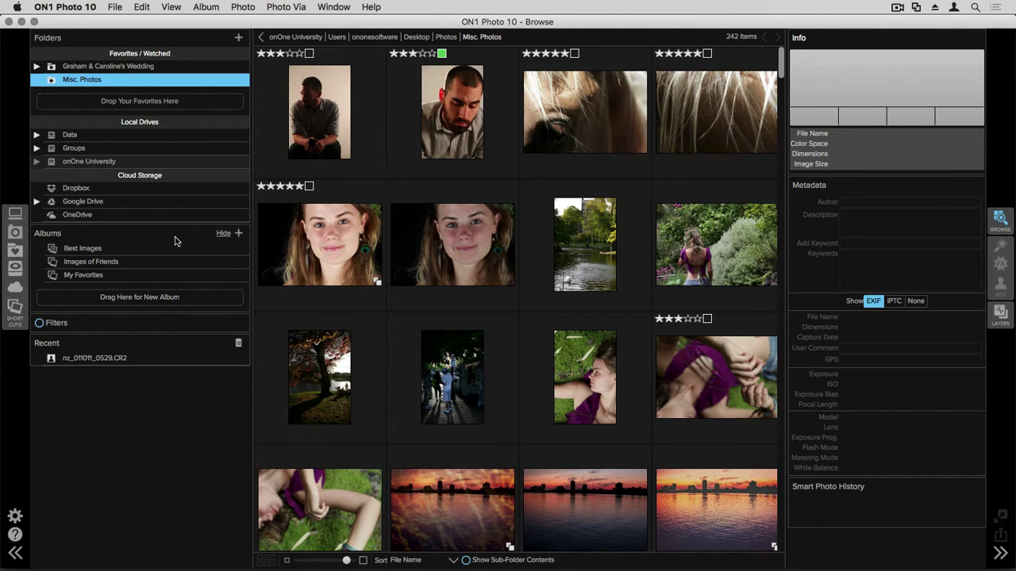
click(128, 249)
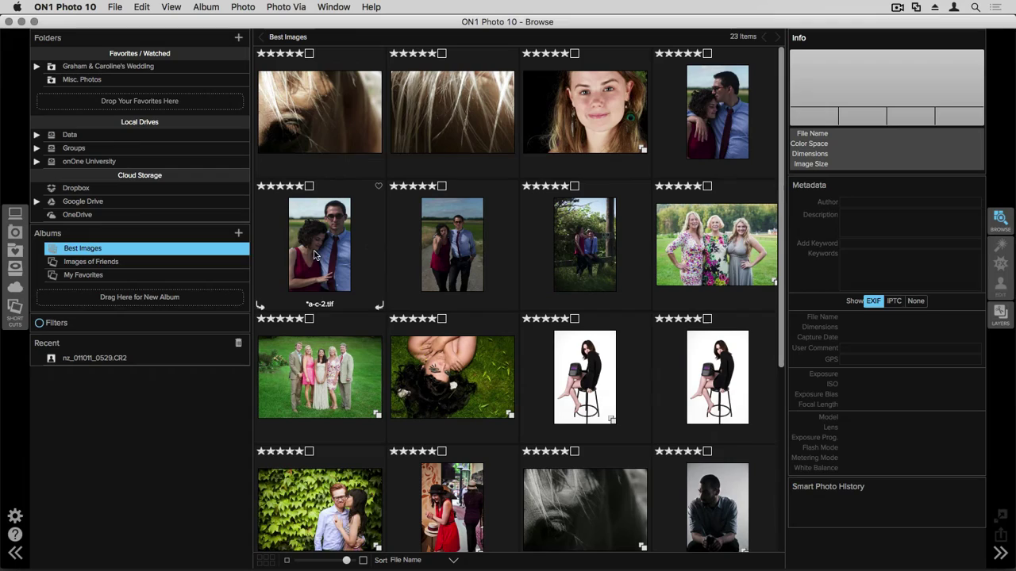
right_click(178, 253)
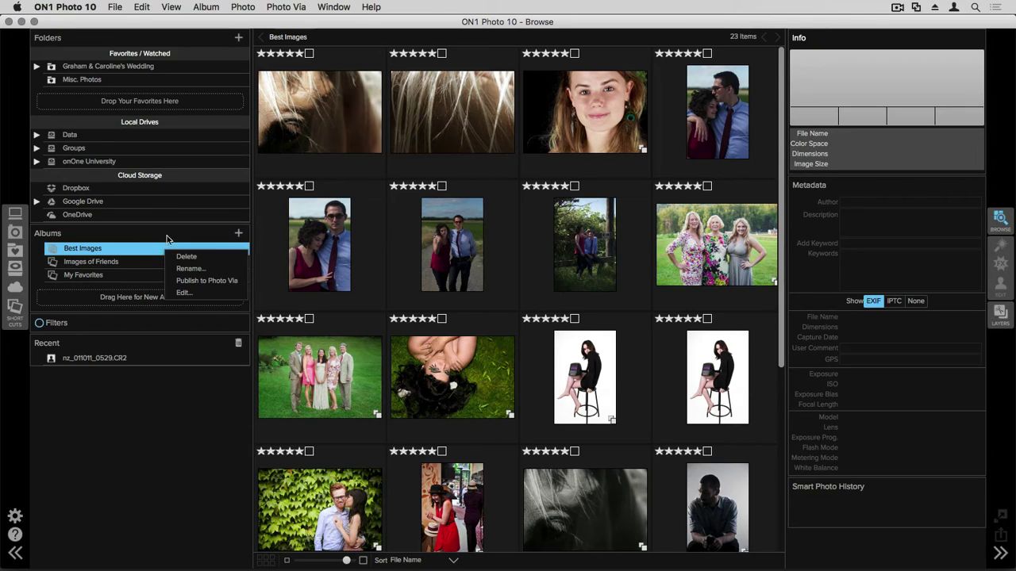
click(219, 231)
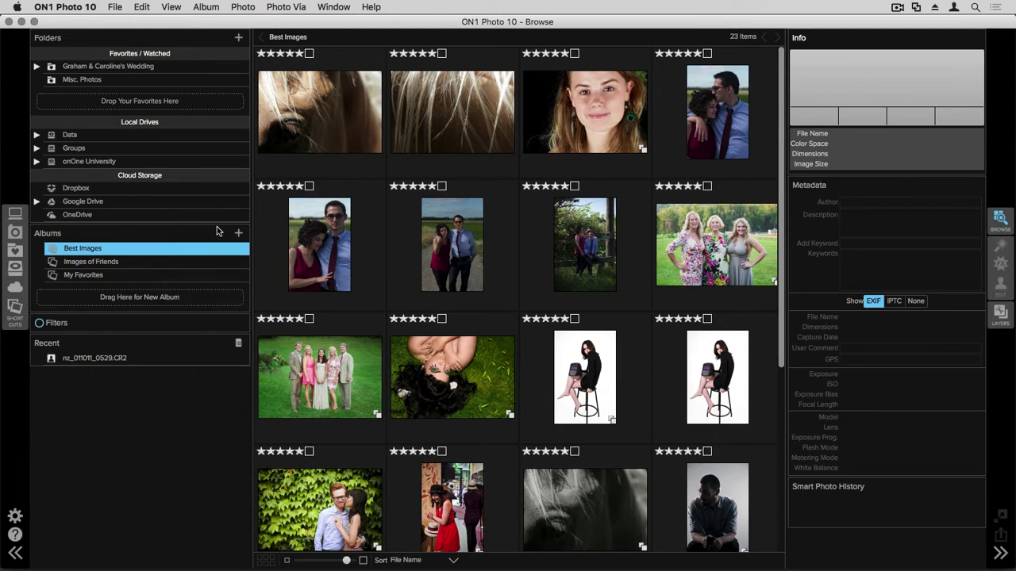